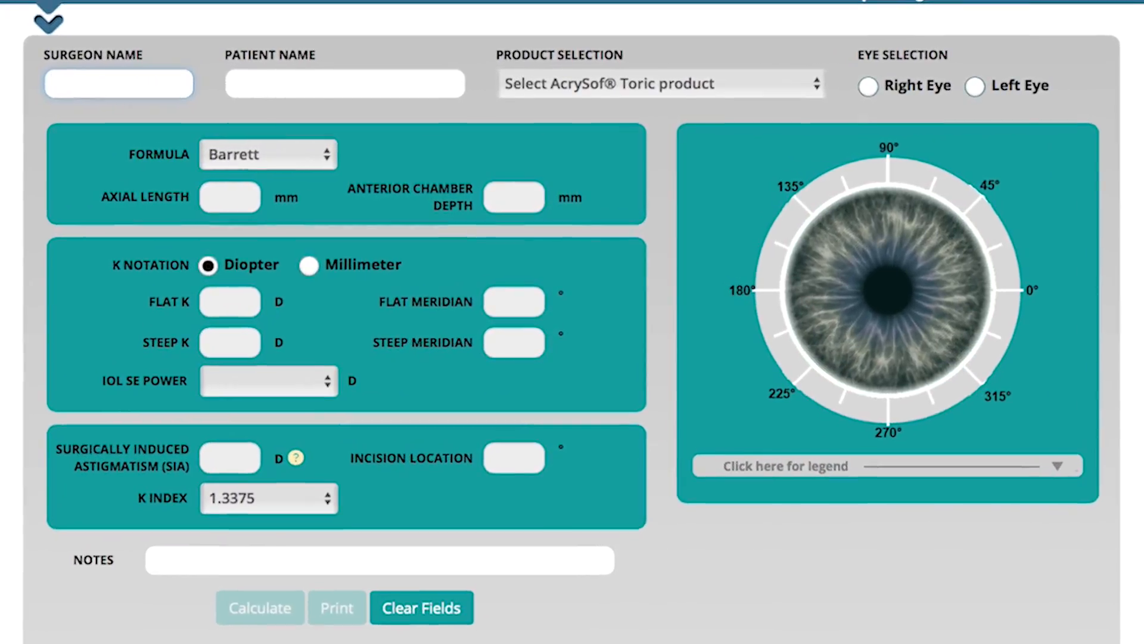
# Step: Enter the surgeon's name and the patient's full name, and select the IQ Toric SN6ATx product
pyautogui.write('Dr. Brown')
pyautogui.press('Tab')
pyautogui.write('John Smith')
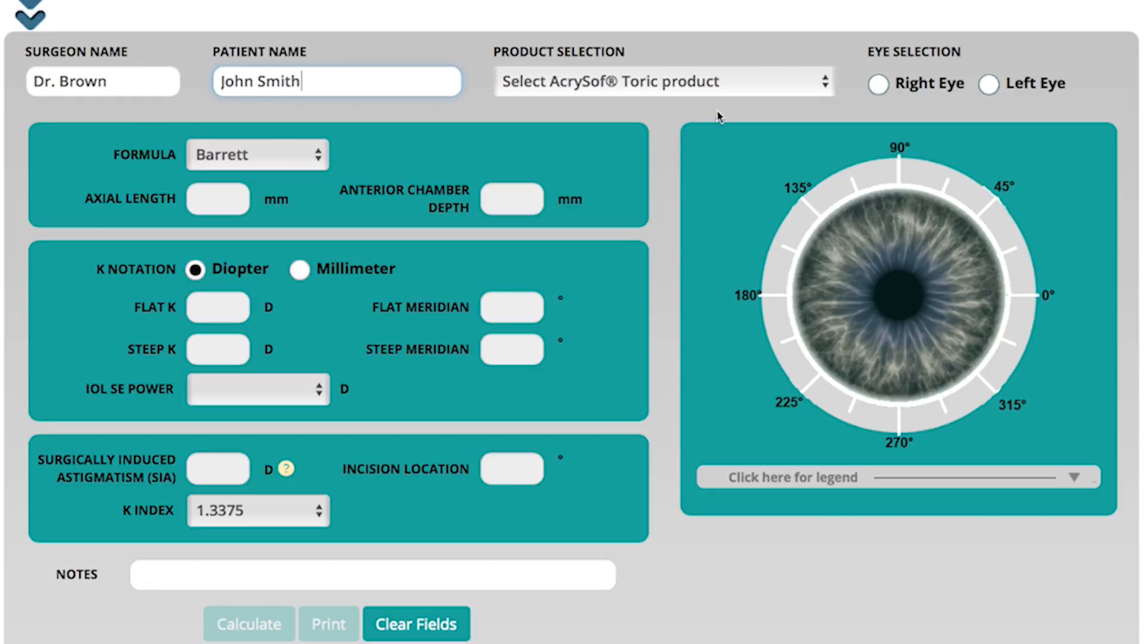
pyautogui.click(745, 82)
pyautogui.click(724, 97)
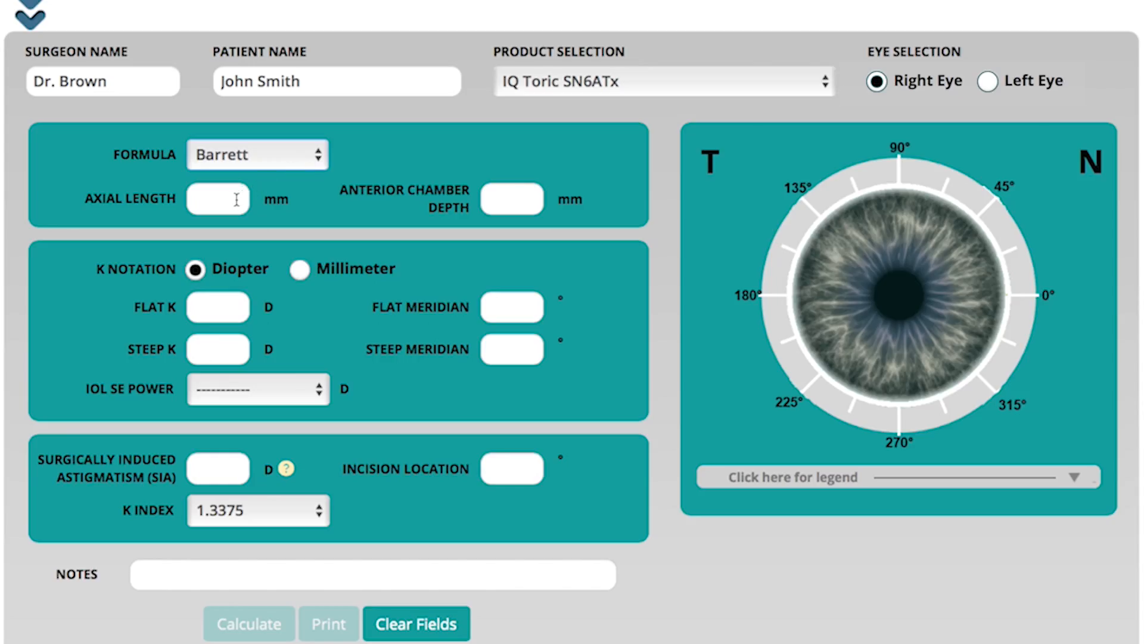
# Step: Enter an axial length of 23.4 mm and an anterior chamber depth of 3.1 mm
pyautogui.click(259, 314)
pyautogui.write('2')
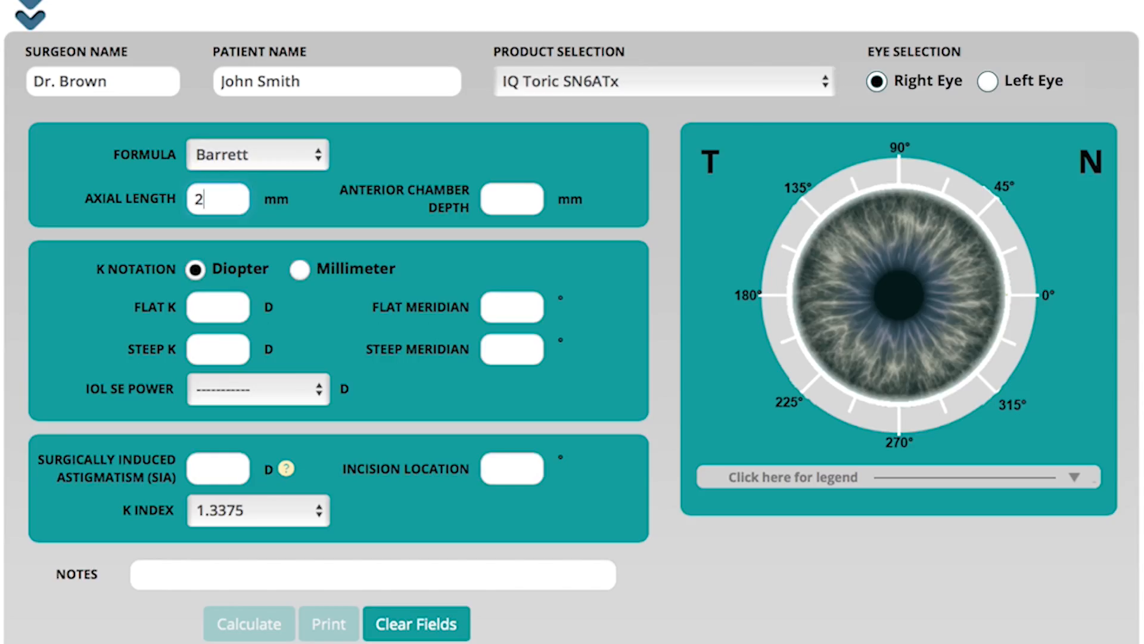
pyautogui.write('3.4')
pyautogui.press('Tab')
pyautogui.write('3.1')
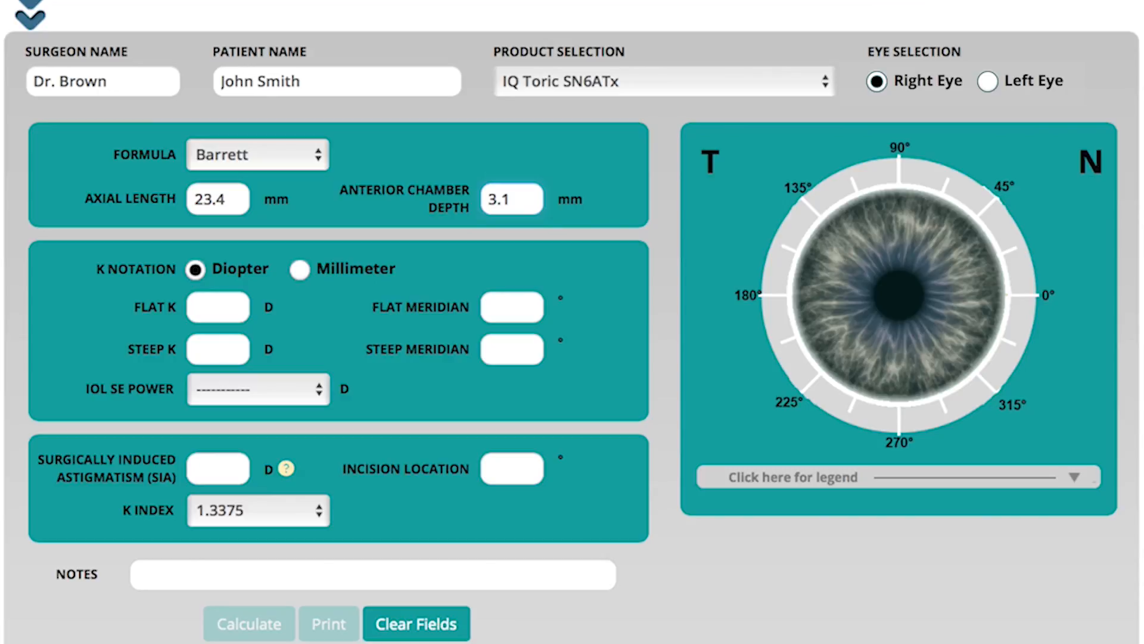
# Step: Enter flat K 42.0 D at 100°, steep K 42.7 D at 10°, and choose an IOL SE power of 21.0 D
pyautogui.press('Tab')
pyautogui.press('Tab')
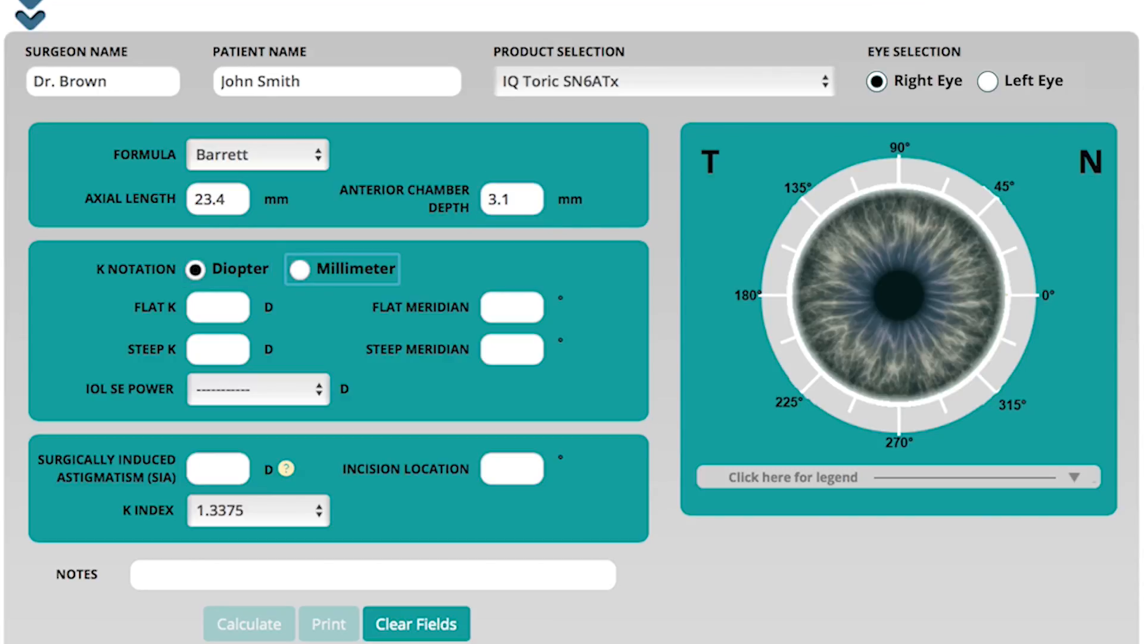
pyautogui.press('Tab')
pyautogui.write('42.0')
pyautogui.press('Tab')
pyautogui.write('100')
pyautogui.press('Tab')
pyautogui.write('42.7')
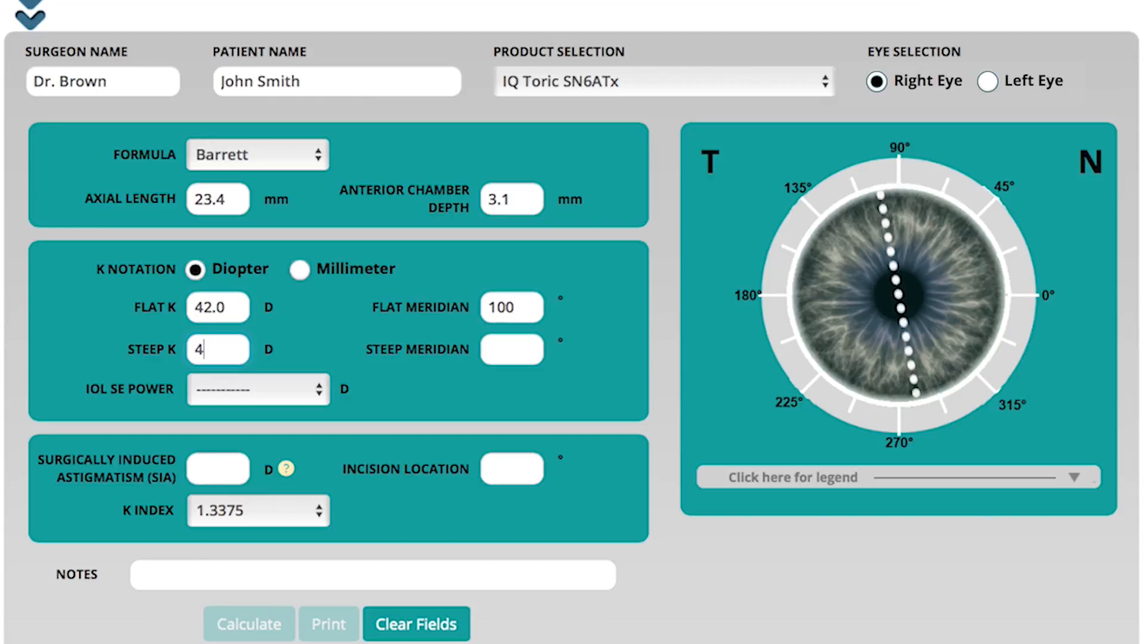
pyautogui.press('Tab')
pyautogui.write('10')
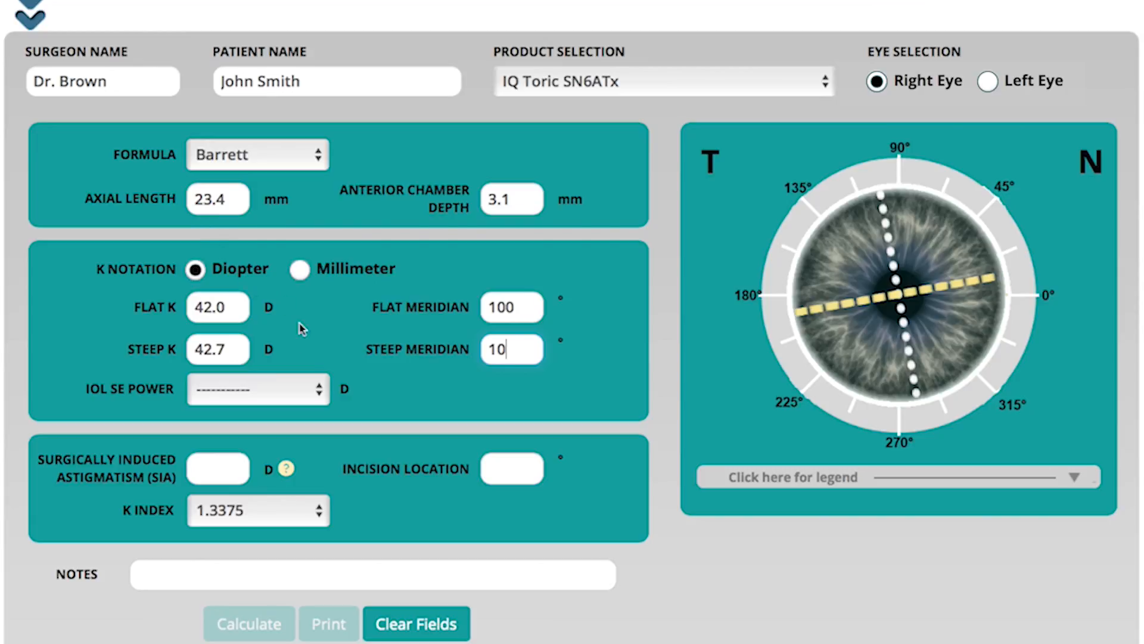
pyautogui.click(299, 391)
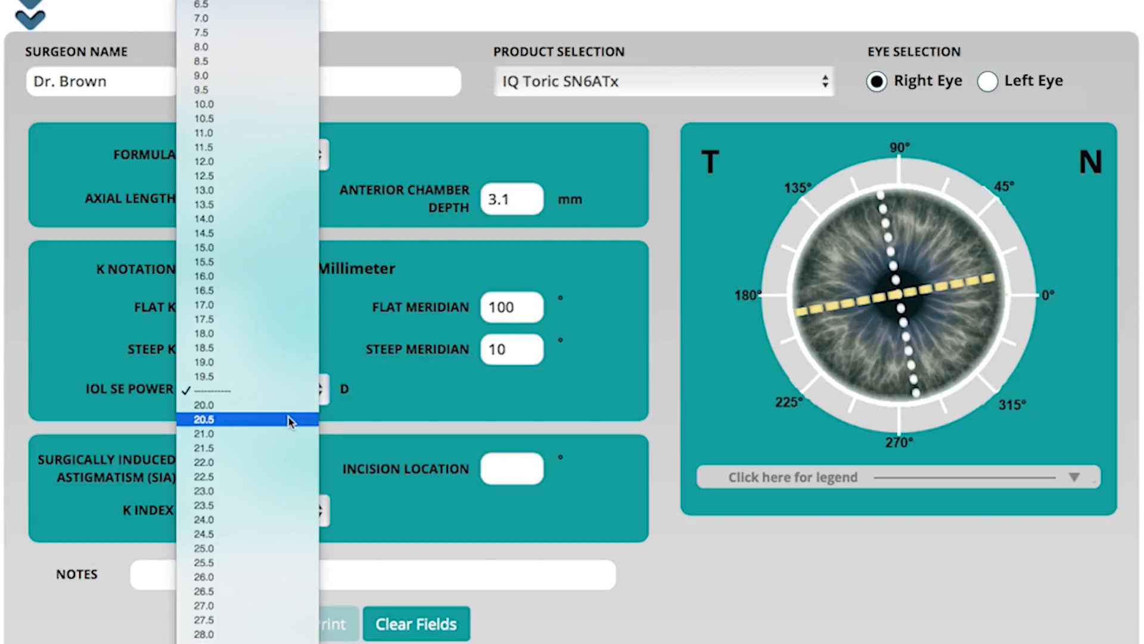
pyautogui.click(286, 434)
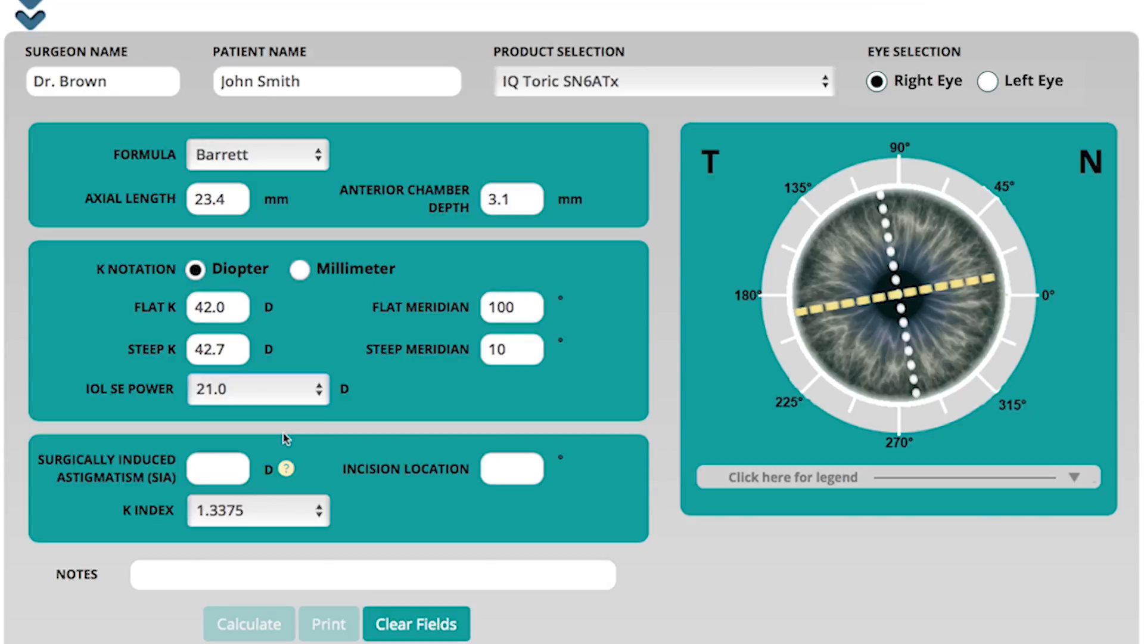
pyautogui.click(511, 350)
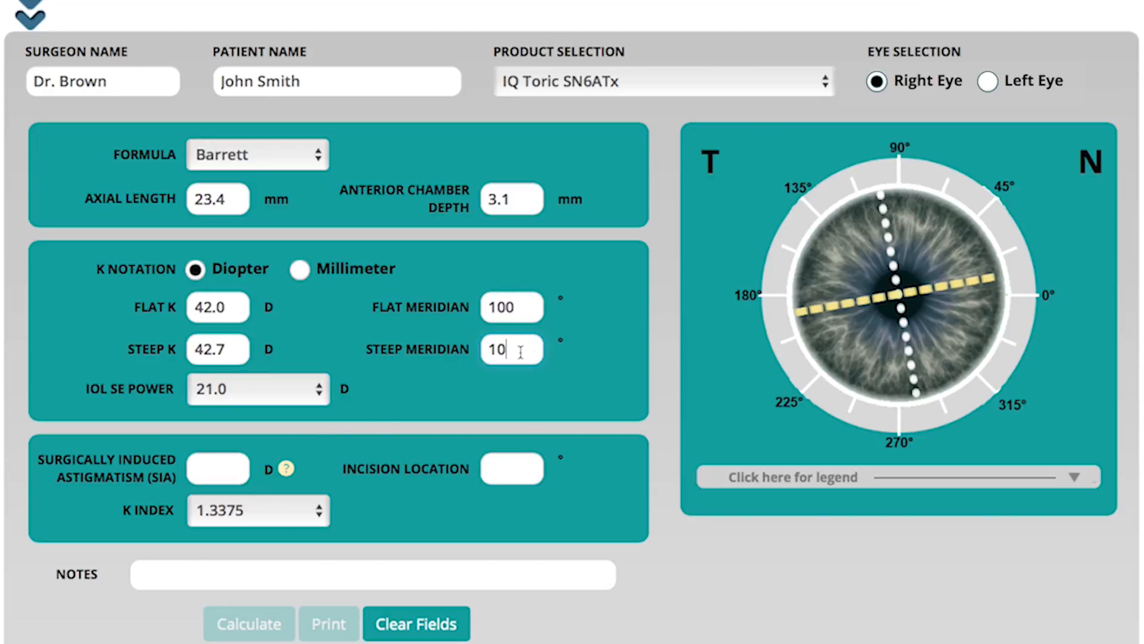
pyautogui.press('BackSpace')
pyautogui.write('1')
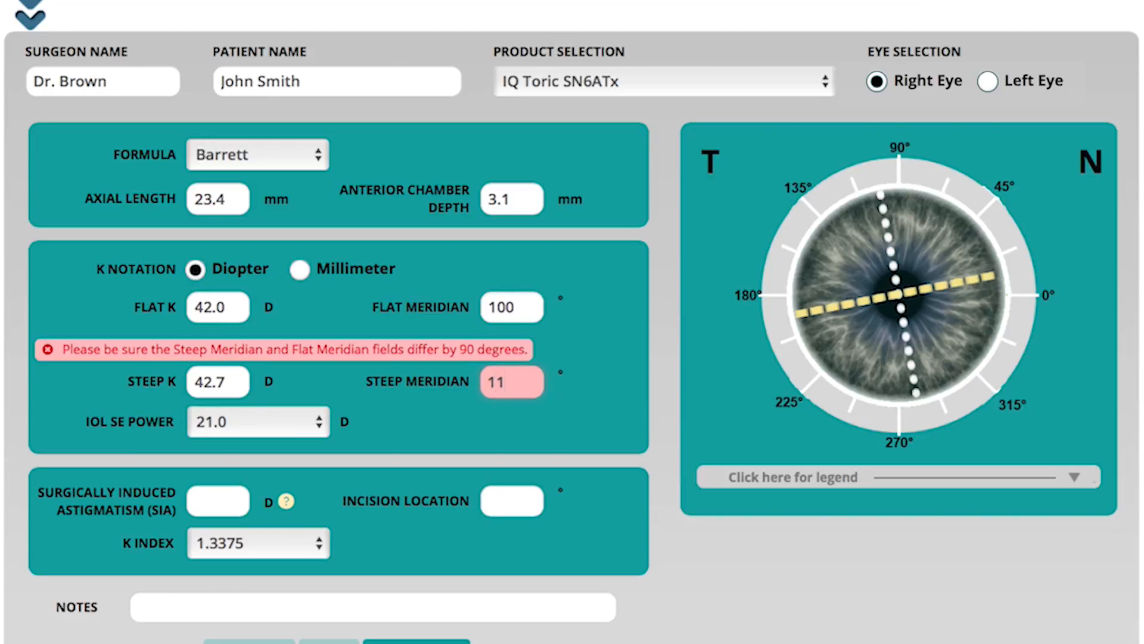
pyautogui.press('BackSpace')
pyautogui.write('0')
# Step: Set the surgically induced astigmatism to 0.10 D and the incision location to 200°
pyautogui.press('Tab')
pyautogui.press('Tab')
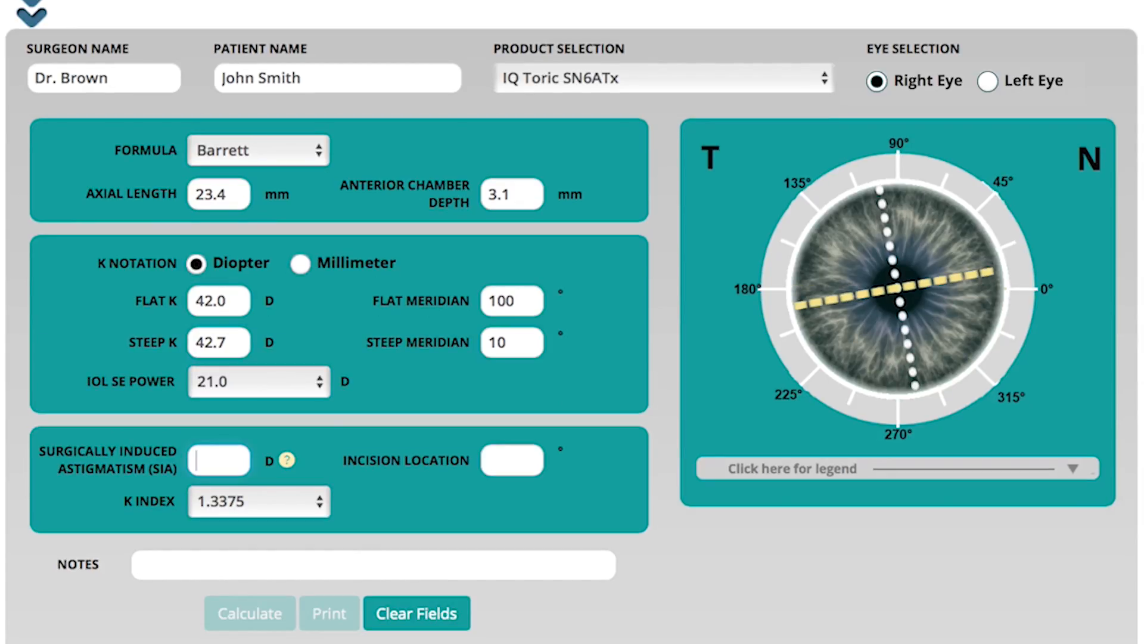
pyautogui.write('0.10')
pyautogui.press('Tab')
pyautogui.write('200')
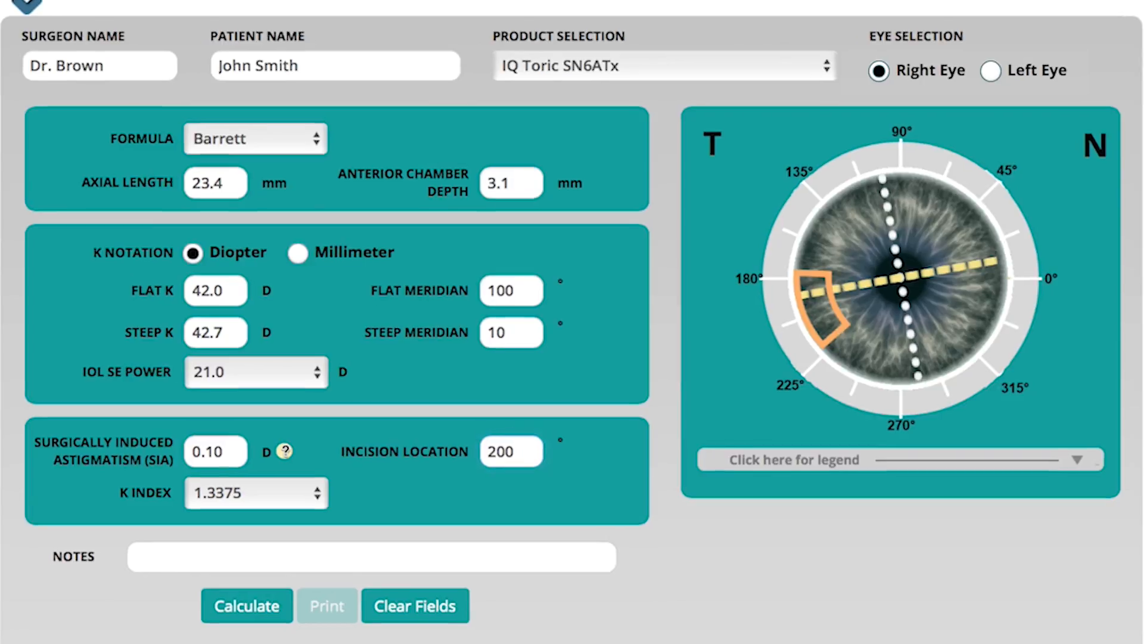
# Step: Review the SIA help information and the available K index options
pyautogui.click(287, 459)
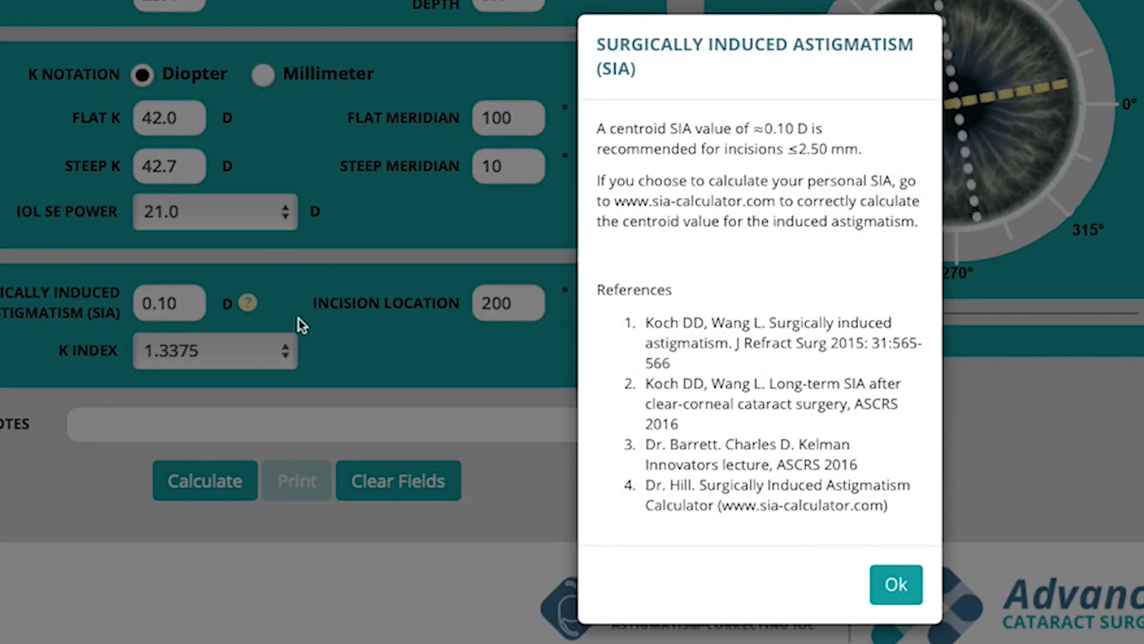
pyautogui.click(896, 584)
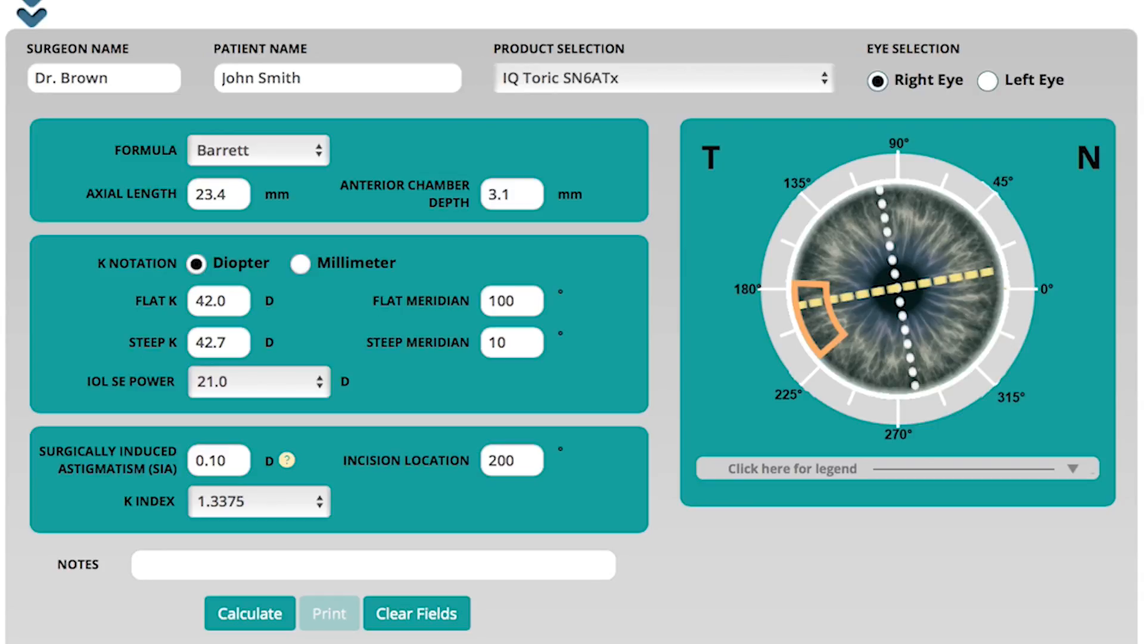
pyautogui.click(304, 504)
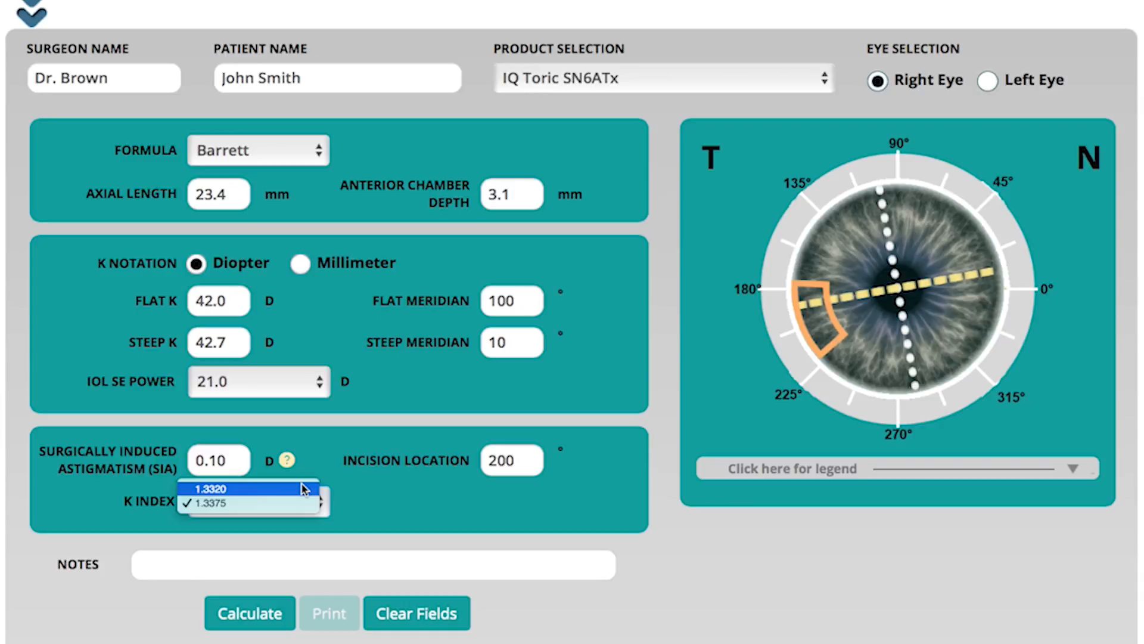
pyautogui.click(301, 502)
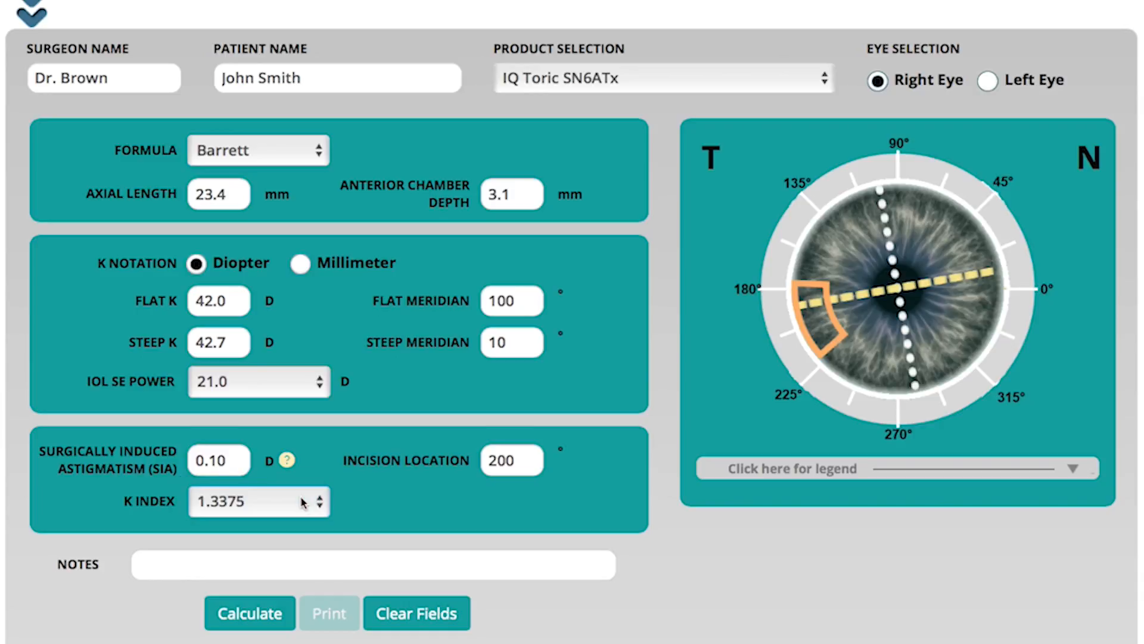
# Step: Calculate the toric lens results for the right eye and confirm the input data
pyautogui.click(308, 565)
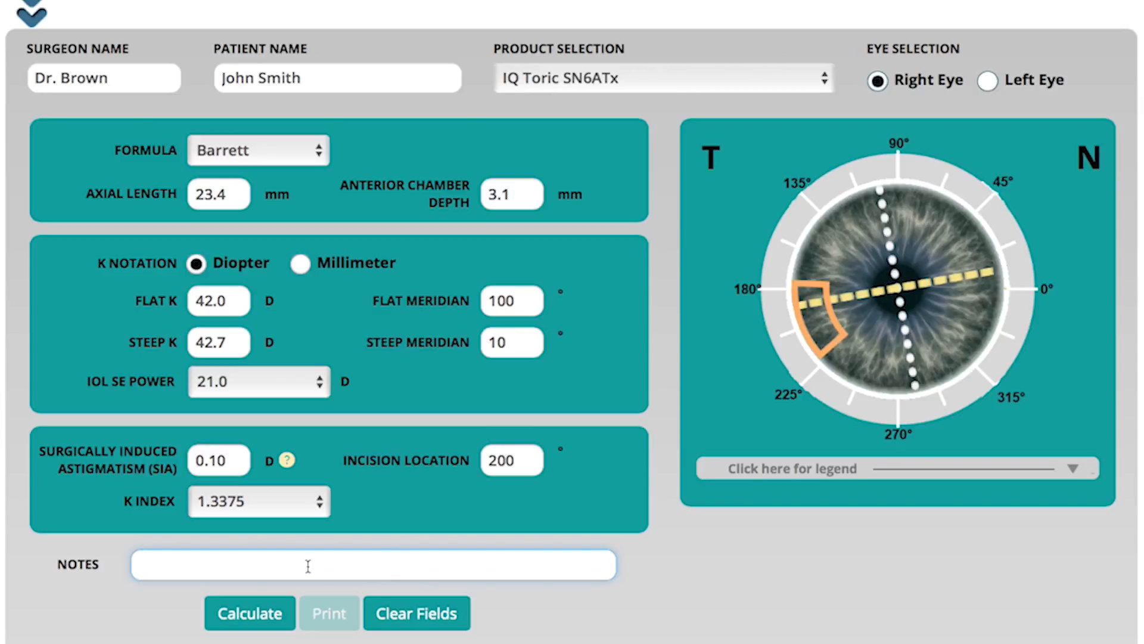
pyautogui.click(286, 621)
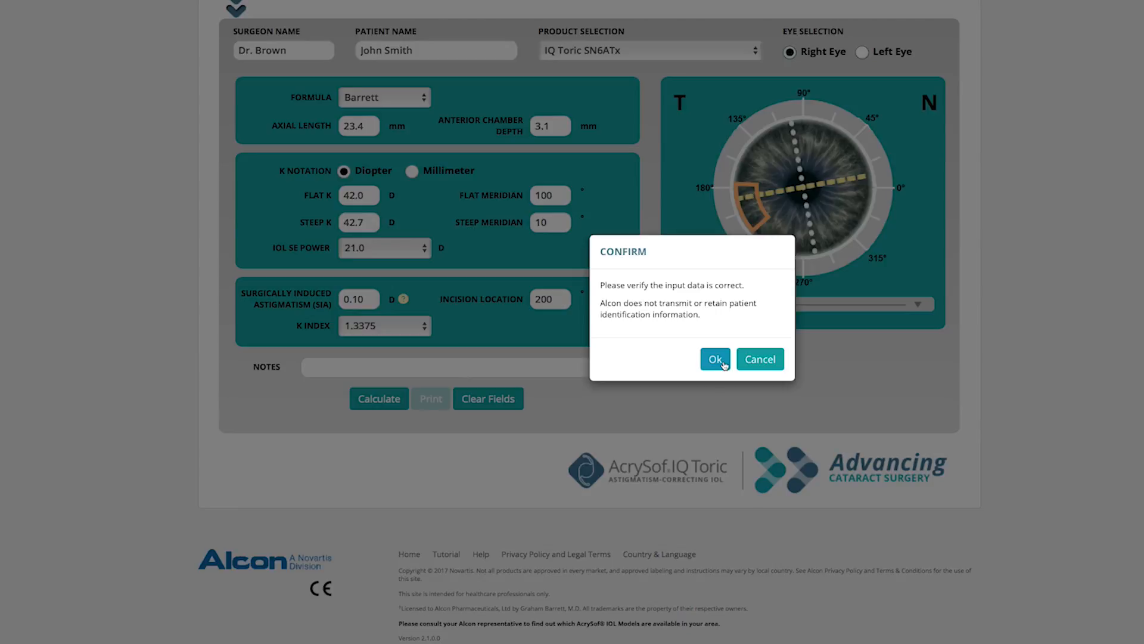
pyautogui.click(727, 398)
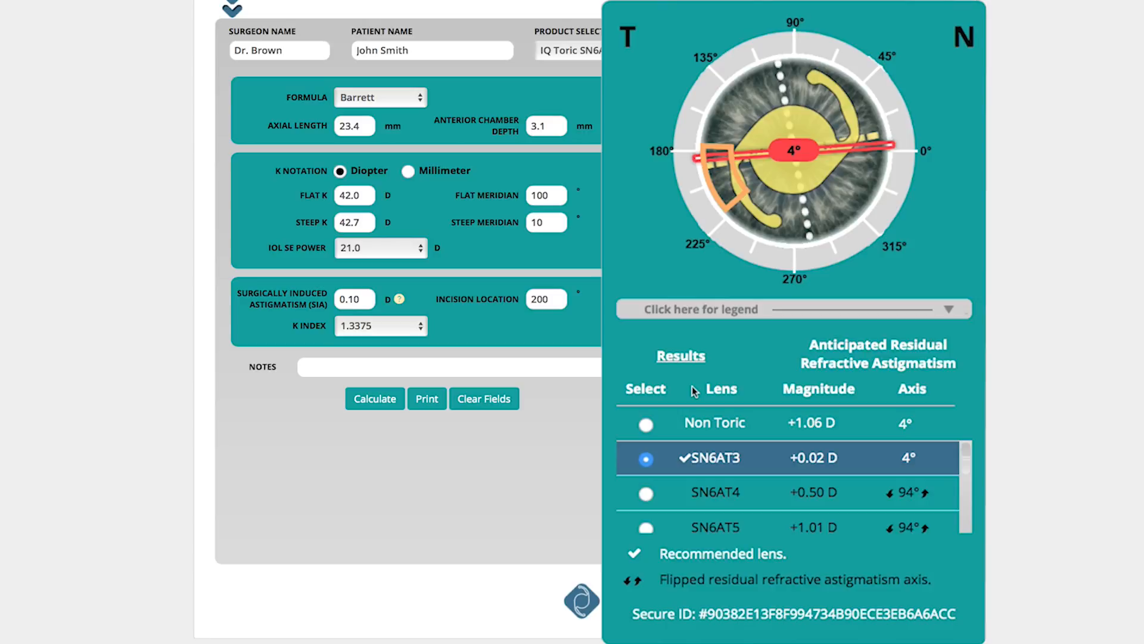
# Step: Scroll through the lens results list and review the available formula choices
pyautogui.moveTo(967, 453)
pyautogui.mouseDown()
pyautogui.moveTo(967, 517)
pyautogui.moveTo(971, 453)
pyautogui.mouseUp()
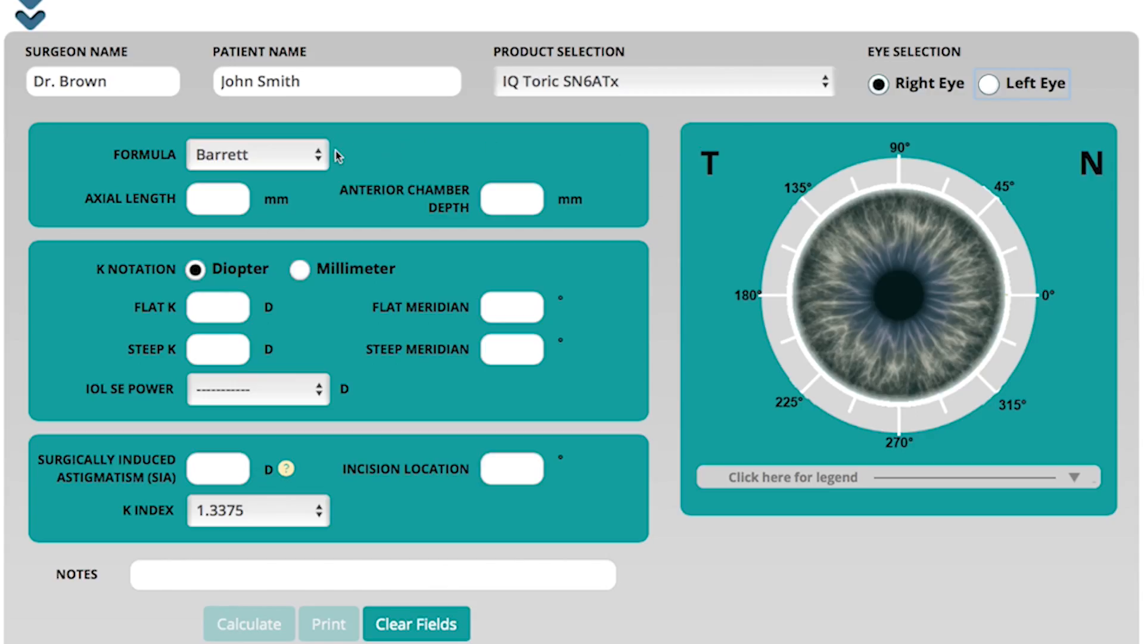
pyautogui.click(307, 156)
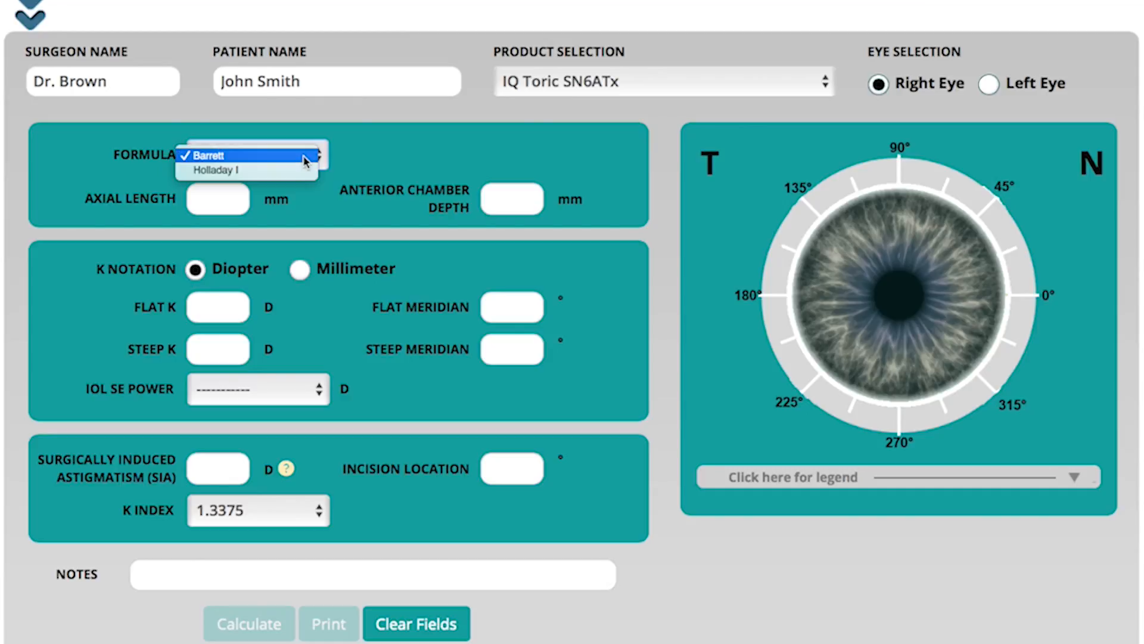
pyautogui.click(305, 156)
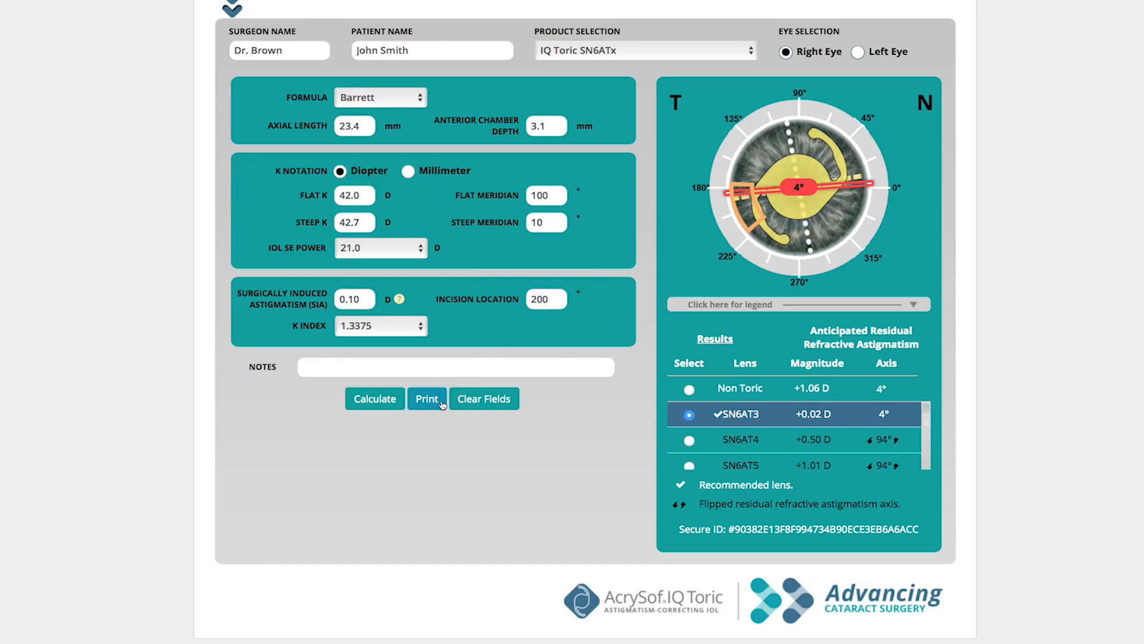
# Step: Print the calculated results
pyautogui.click(441, 405)
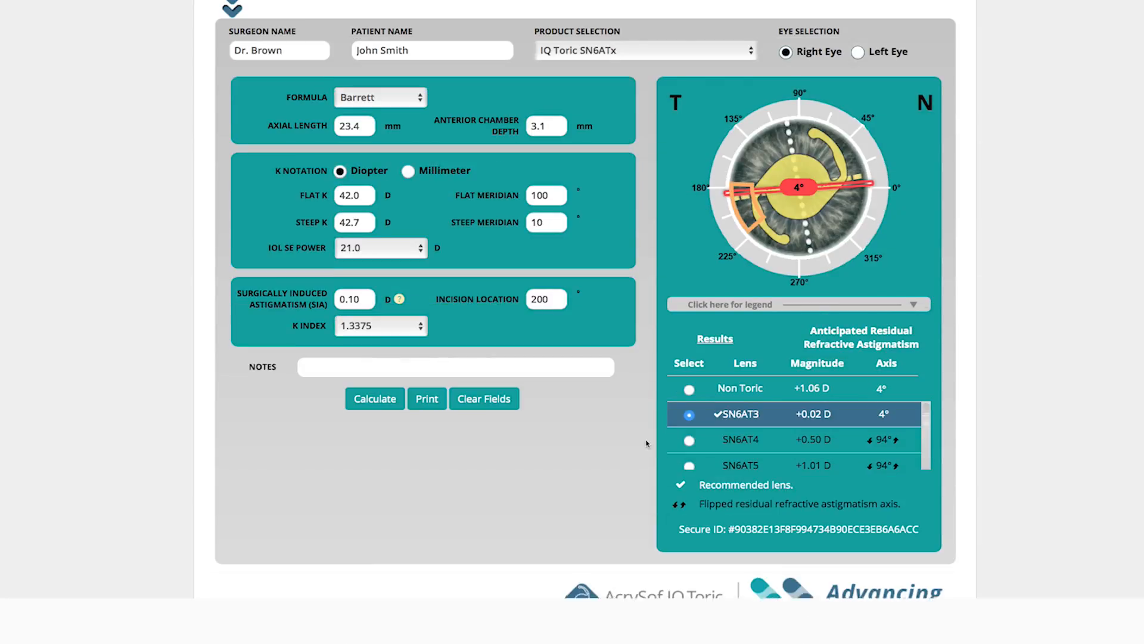
pyautogui.click(512, 405)
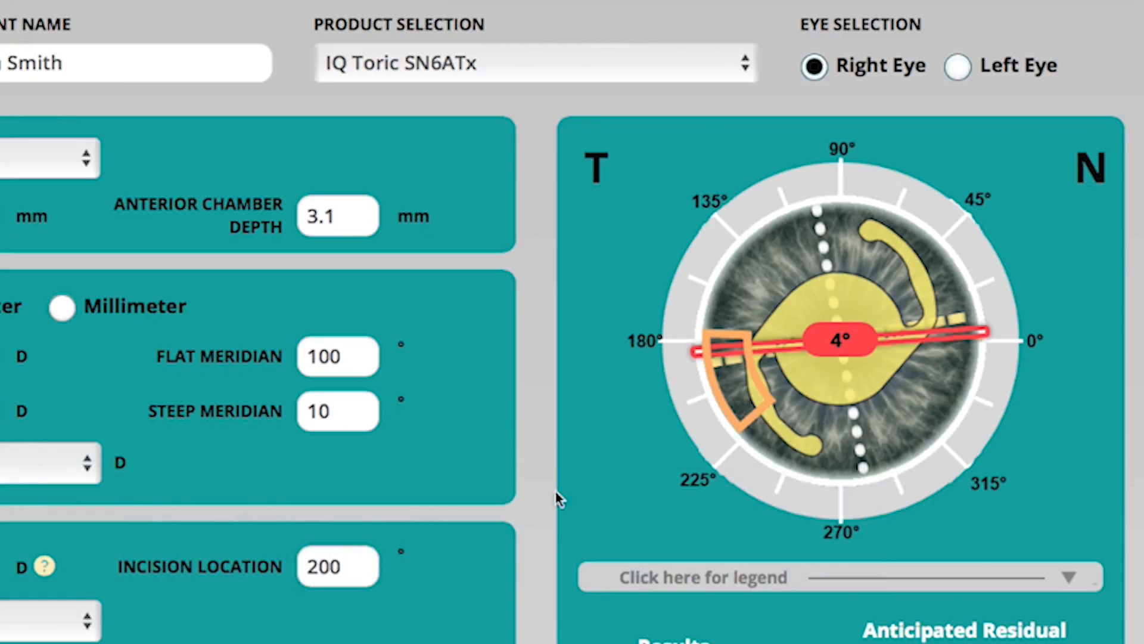
# Step: Switch to the left eye and select the IQ Toric SN6ATx product again
pyautogui.click(959, 69)
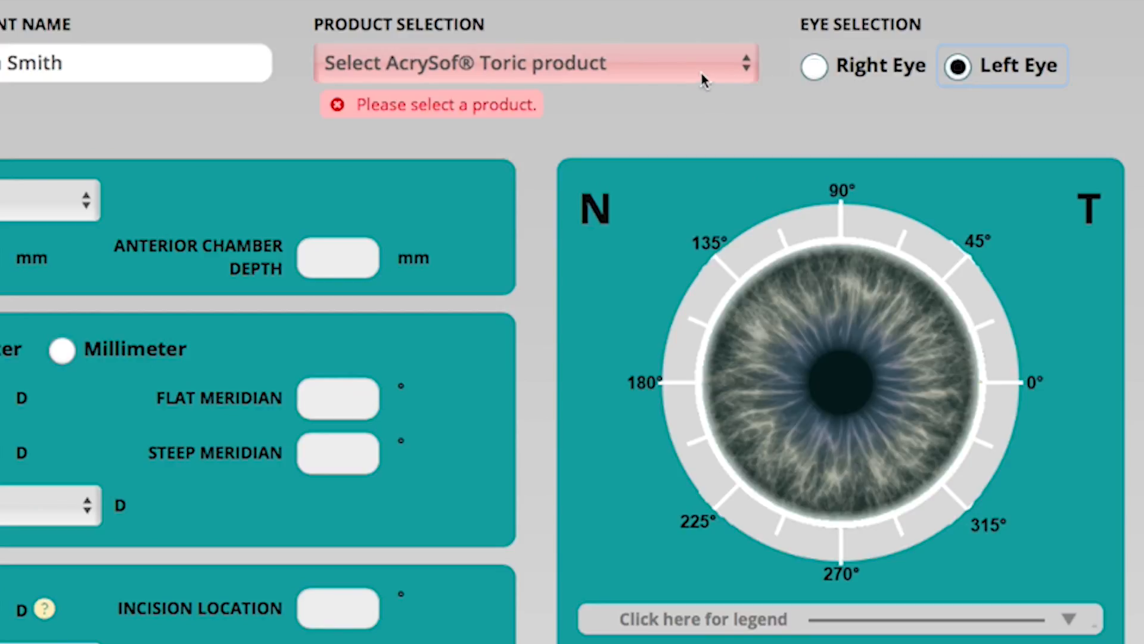
pyautogui.click(683, 68)
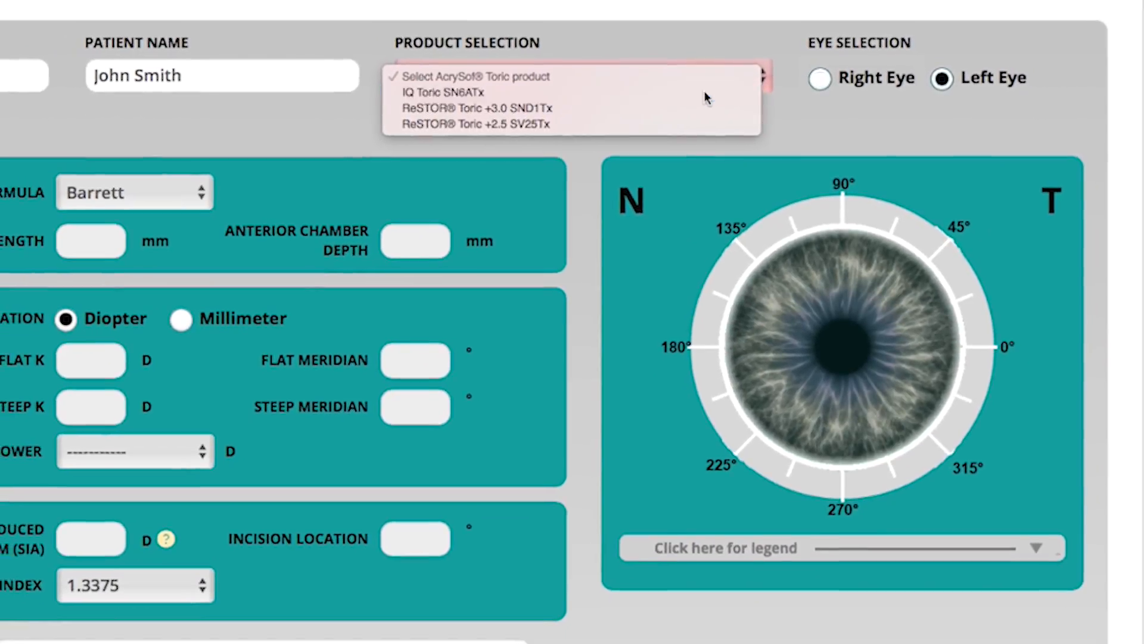
pyautogui.click(705, 95)
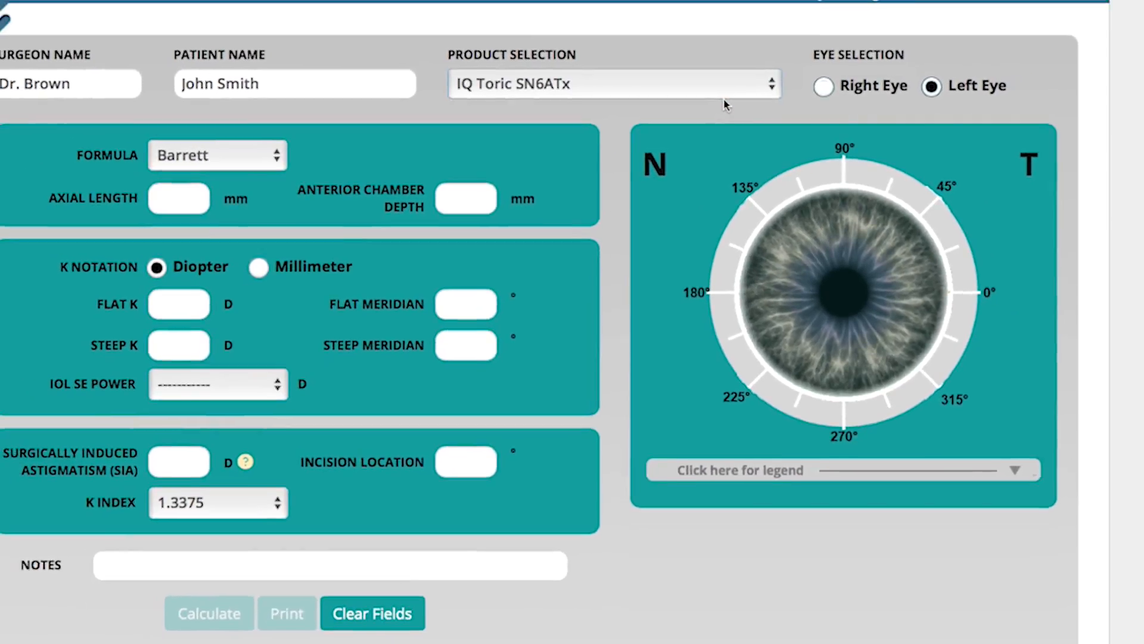
# Step: Enter an axial length of 23.4 mm and an anterior chamber depth of 3.1 mm for the left eye
pyautogui.click(108, 246)
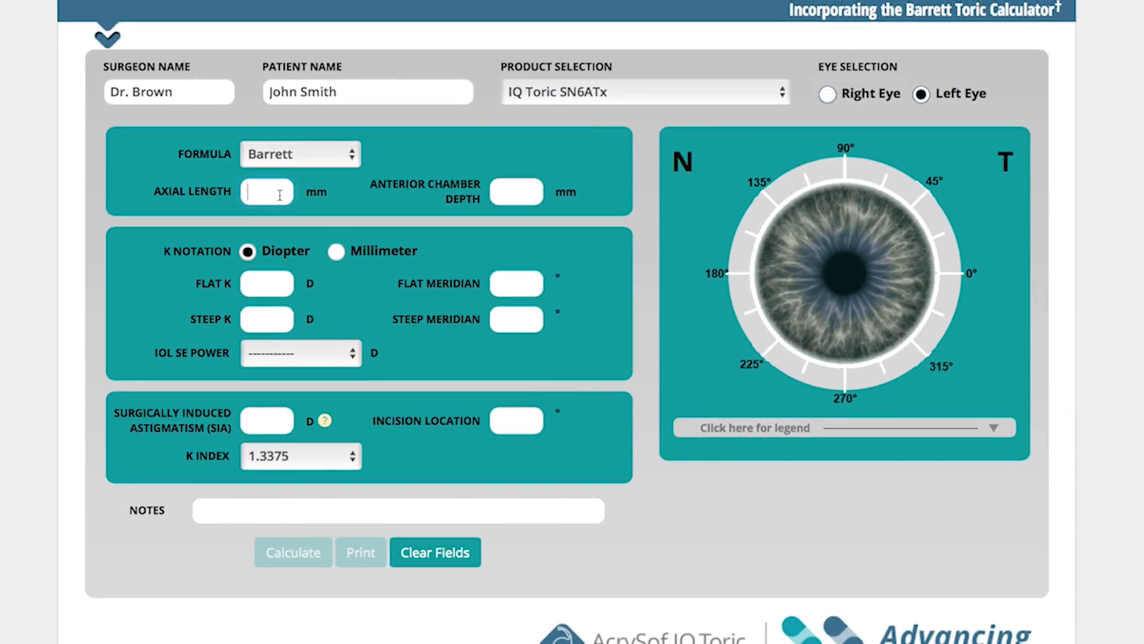
pyautogui.write('23.4')
pyautogui.press('Tab')
pyautogui.write('3.1')
pyautogui.click(262, 282)
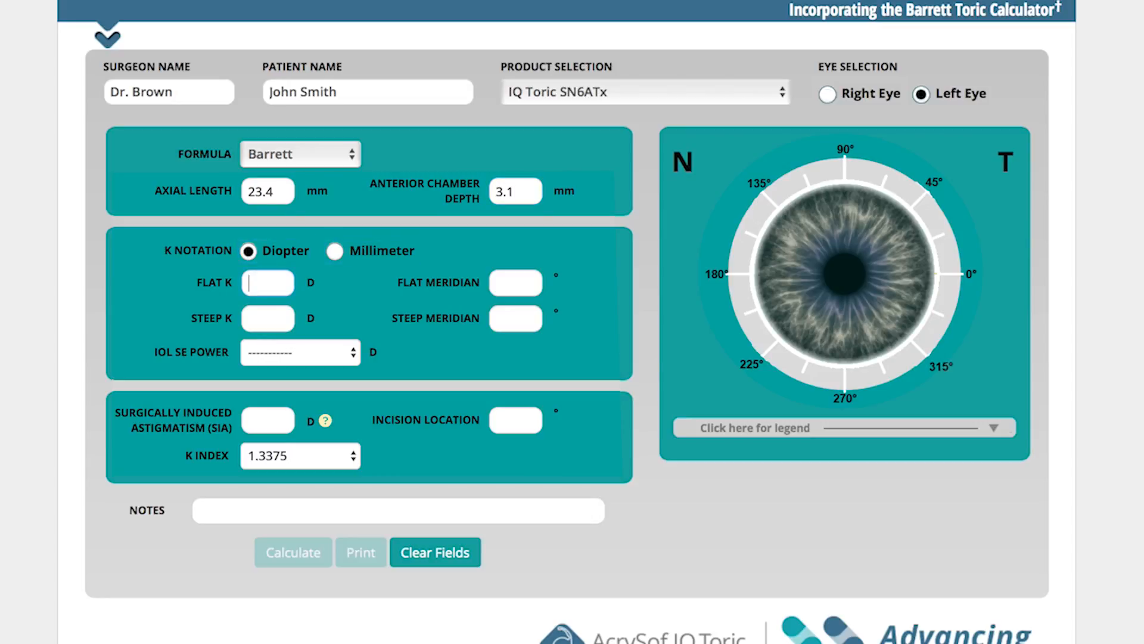
# Step: Enter flat K 43 D at 124° and steep K 43.9 D at 34° for the left eye
pyautogui.write('43')
pyautogui.press('Tab')
pyautogui.write('124')
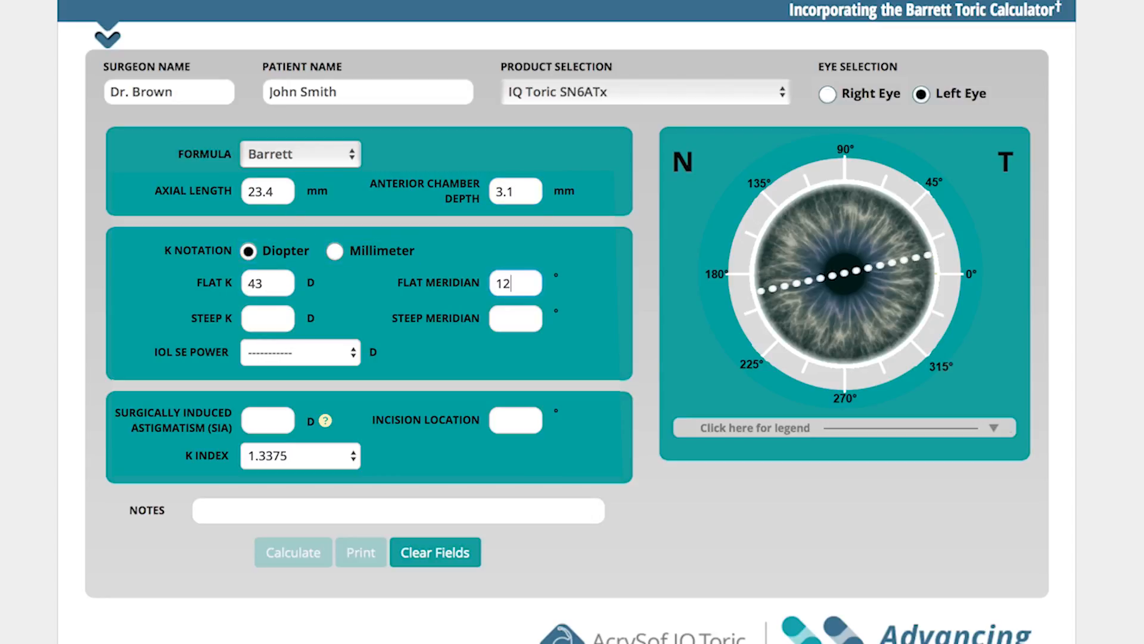
pyautogui.press('Tab')
pyautogui.write('43.9')
pyautogui.press('Tab')
pyautogui.write('34')
# Step: Choose an IOL SE power of 22.5 D for the left eye
pyautogui.press('Tab')
pyautogui.press('space')
pyautogui.press('Down')
pyautogui.press('Down')
pyautogui.press('Down')
pyautogui.press('Down')
pyautogui.press('Down')
pyautogui.press('Down')
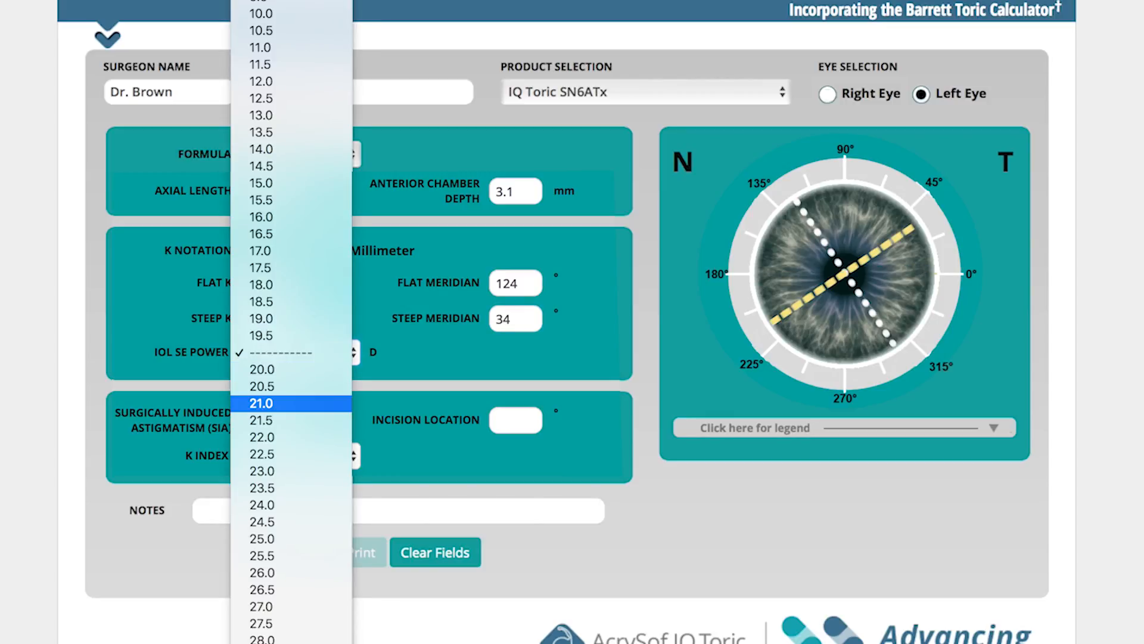
pyautogui.press('Return')
pyautogui.press('Tab')
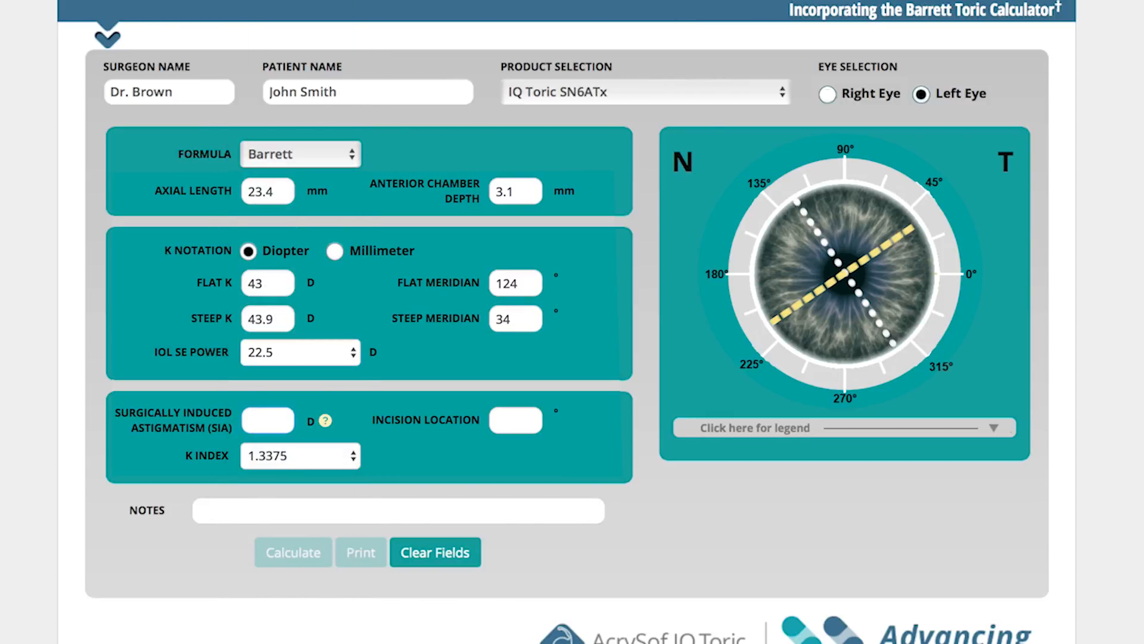
# Step: Set SIA to 0.1 D and incision location to 20°, and add the note Case #5
pyautogui.write('0.1')
pyautogui.press('Tab')
pyautogui.write('20')
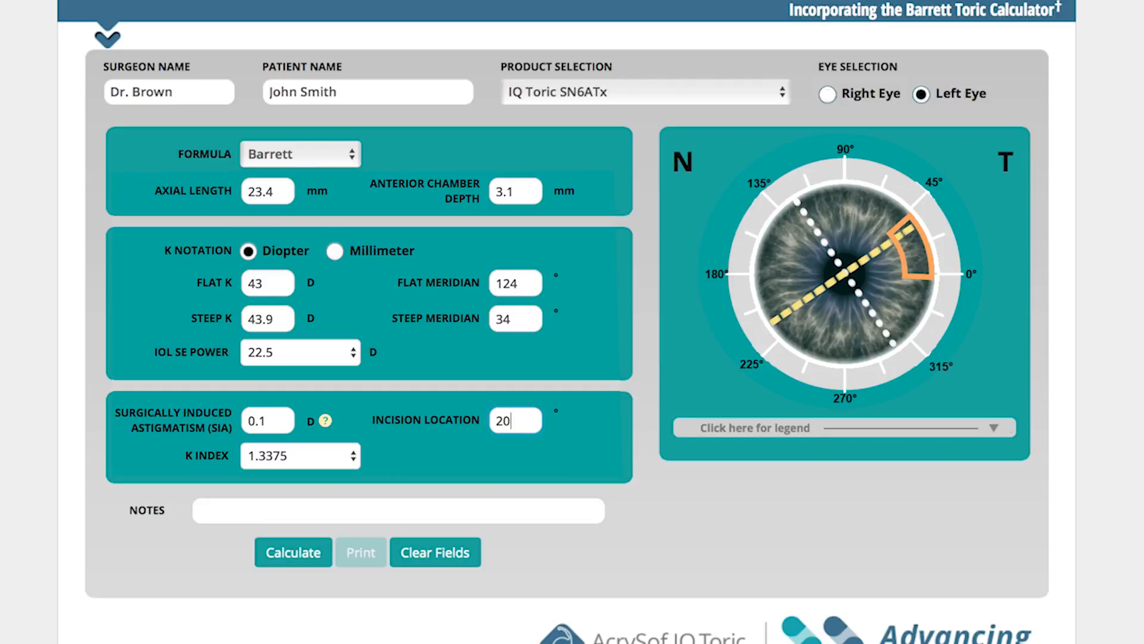
pyautogui.click(354, 511)
pyautogui.write('Case #5')
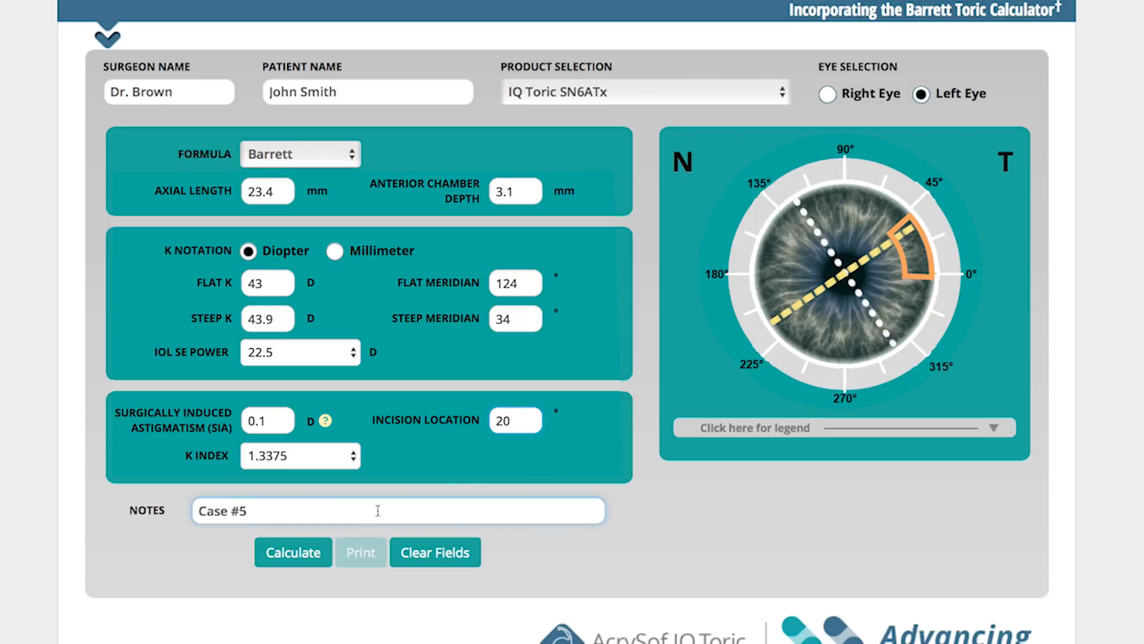
# Step: Switch back to the right eye and recalculate its results, confirming the input data
pyautogui.click(835, 94)
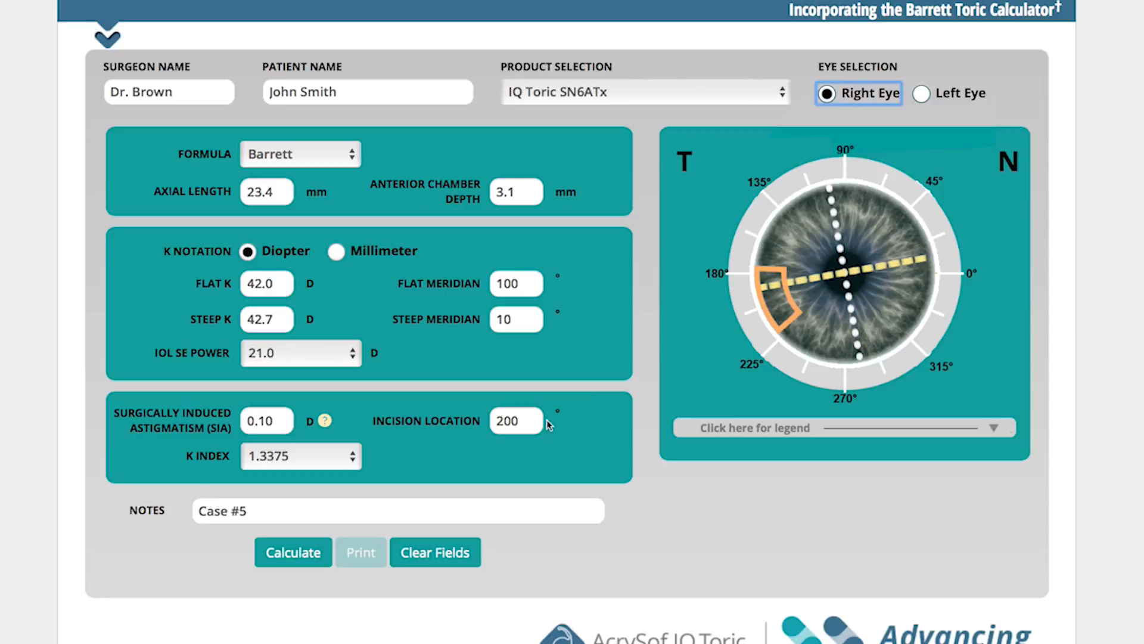
pyautogui.click(325, 561)
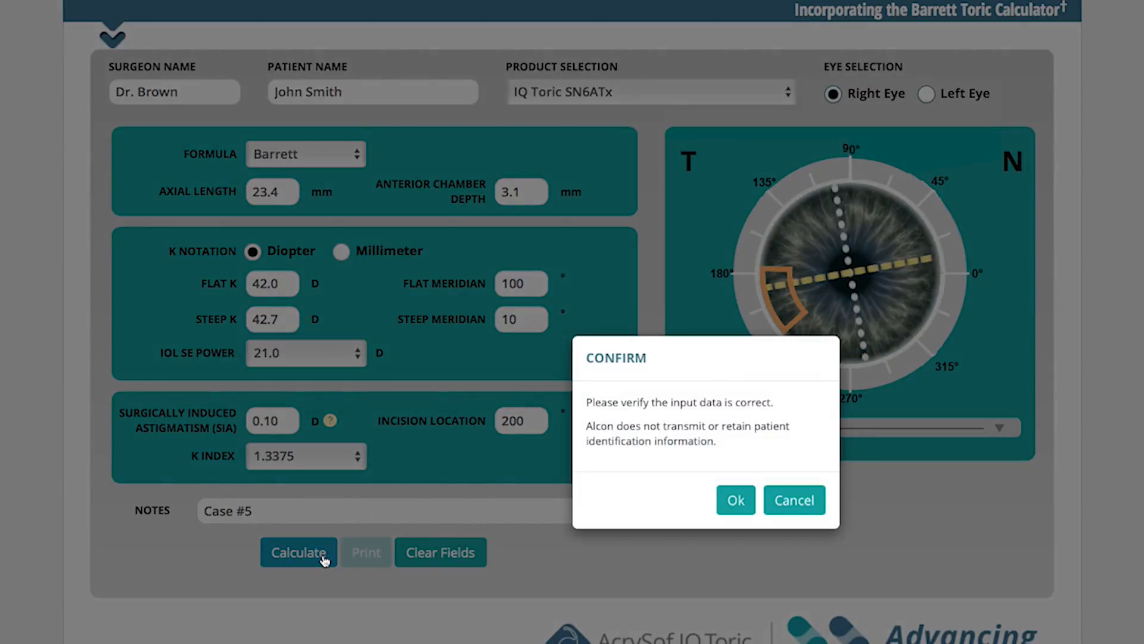
pyautogui.click(745, 502)
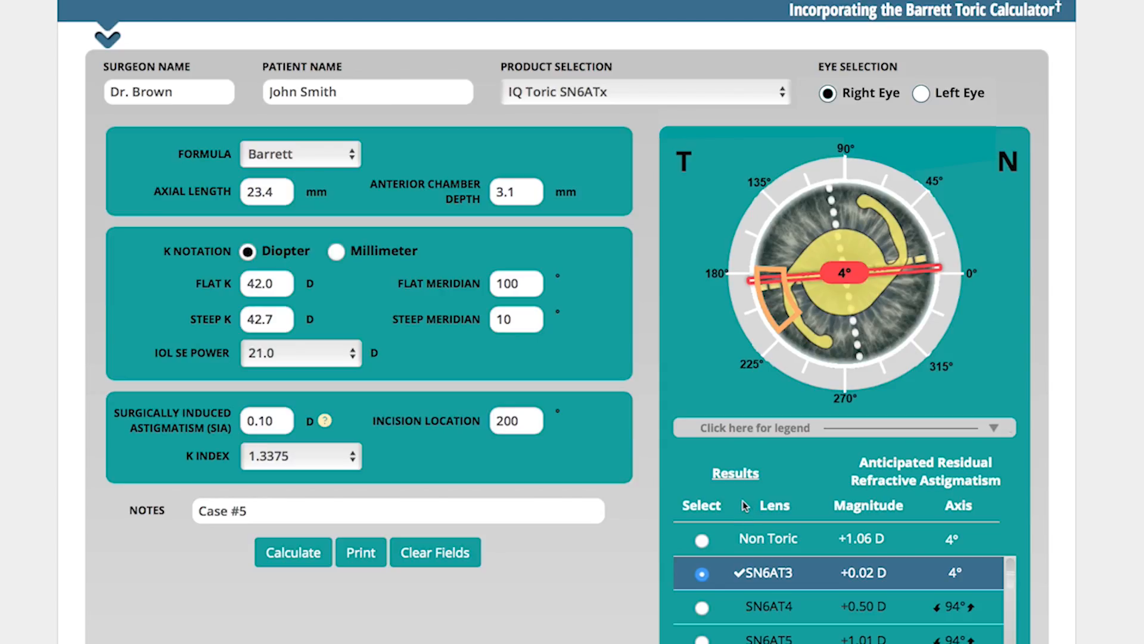
# Step: Switch to the left eye and enter axial length 23.4 mm and anterior chamber depth 3.1 mm
pyautogui.click(921, 93)
pyautogui.click(277, 195)
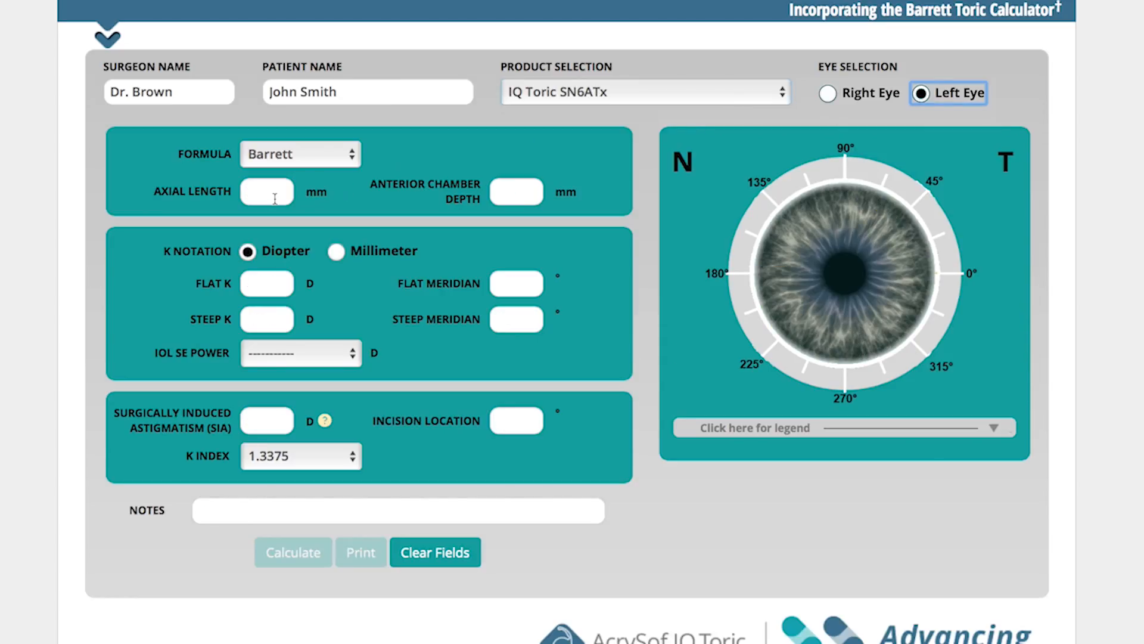
pyautogui.write('23.4')
pyautogui.press('Tab')
pyautogui.write('3.1')
pyautogui.press('Tab')
# Step: Enter flat K 43 D at 124° and steep K 43.9 D at 34°
pyautogui.write('43')
pyautogui.press('Tab')
pyautogui.write('124')
pyautogui.press('Tab')
pyautogui.write('43.9')
pyautogui.press('Tab')
pyautogui.write('34')
# Step: Choose an IOL SE power of 22.5 D for the left eye
pyautogui.press('Tab')
pyautogui.press('space')
pyautogui.press('Down')
pyautogui.press('Down')
pyautogui.press('Down')
pyautogui.press('Down')
pyautogui.press('Down')
pyautogui.press('Down')
pyautogui.press('Return')
pyautogui.press('Tab')
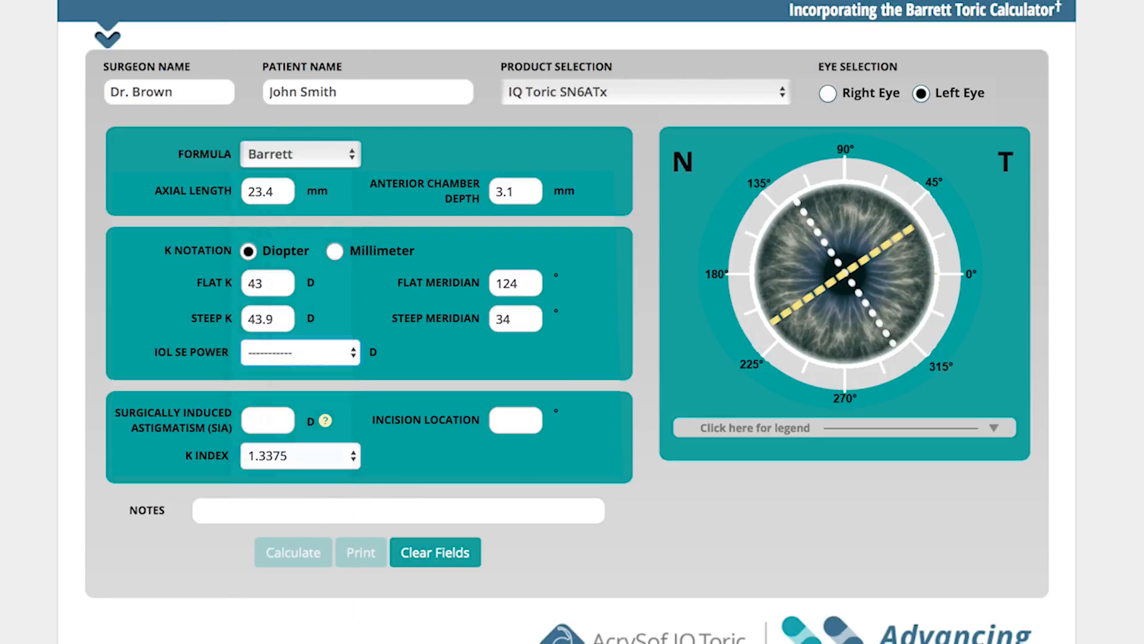
# Step: Set the surgically induced astigmatism to 0.1 D and the incision location to 20°
pyautogui.write('0.1')
pyautogui.press('Tab')
pyautogui.write('20')
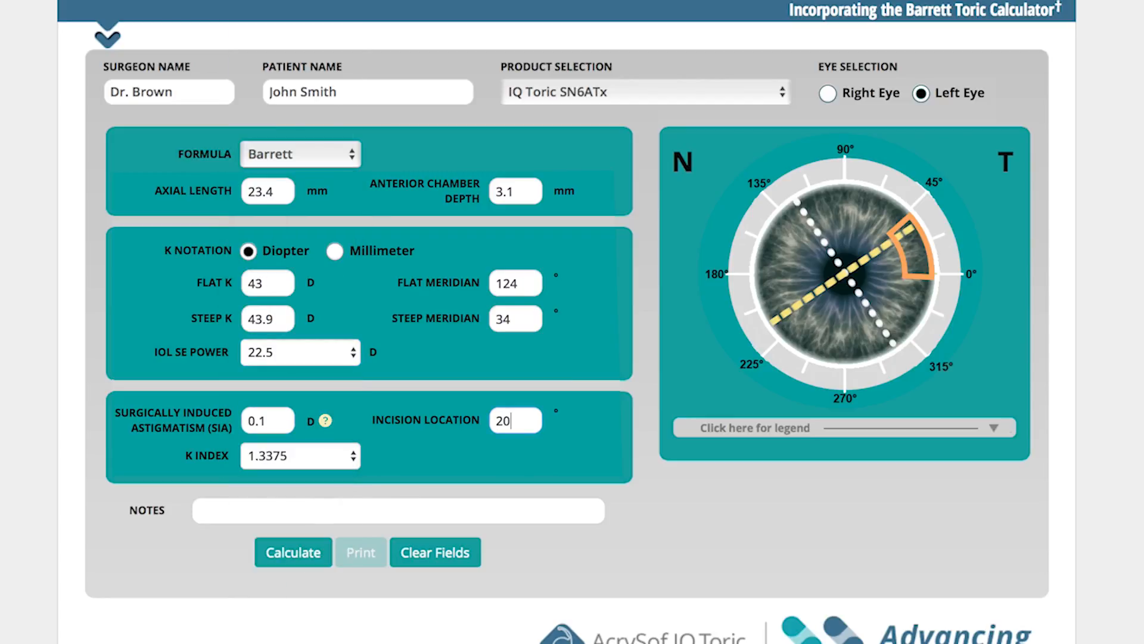
# Step: Add the note Case #5 and start the left-eye calculation
pyautogui.click(347, 510)
pyautogui.write('Case #5')
pyautogui.click(325, 559)
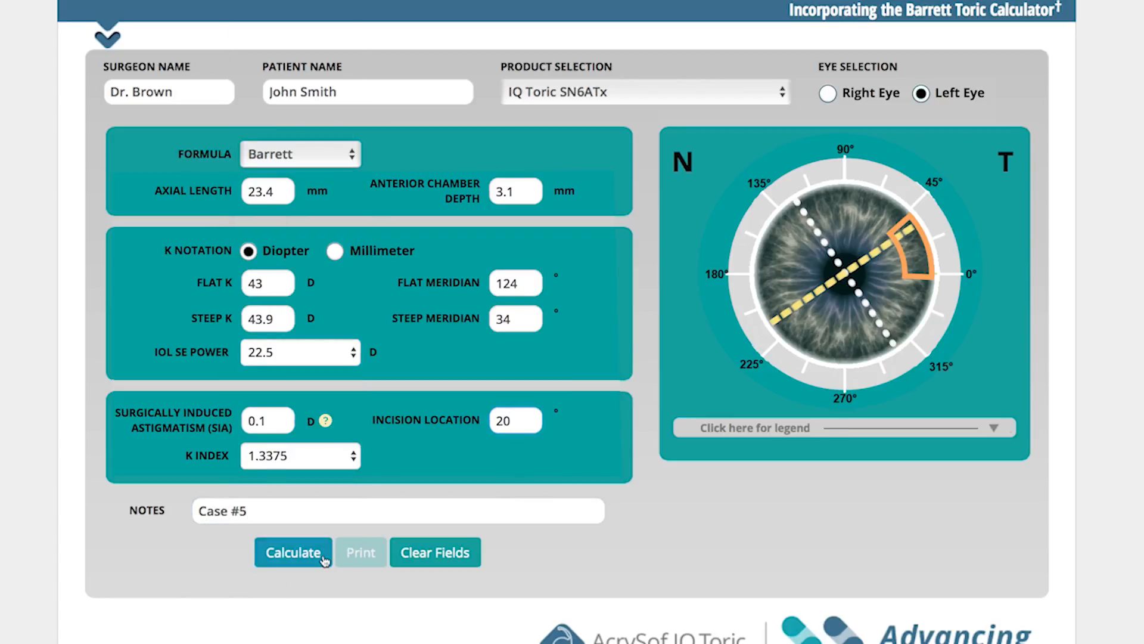